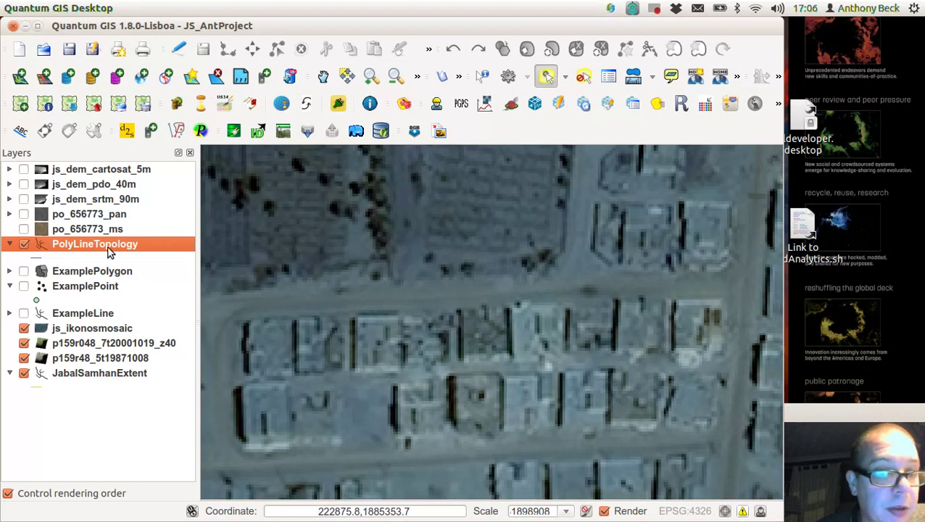
Step: Start editing PolyLineTopology and digitise a line down the housing block's left edge
click(179, 52)
click(225, 48)
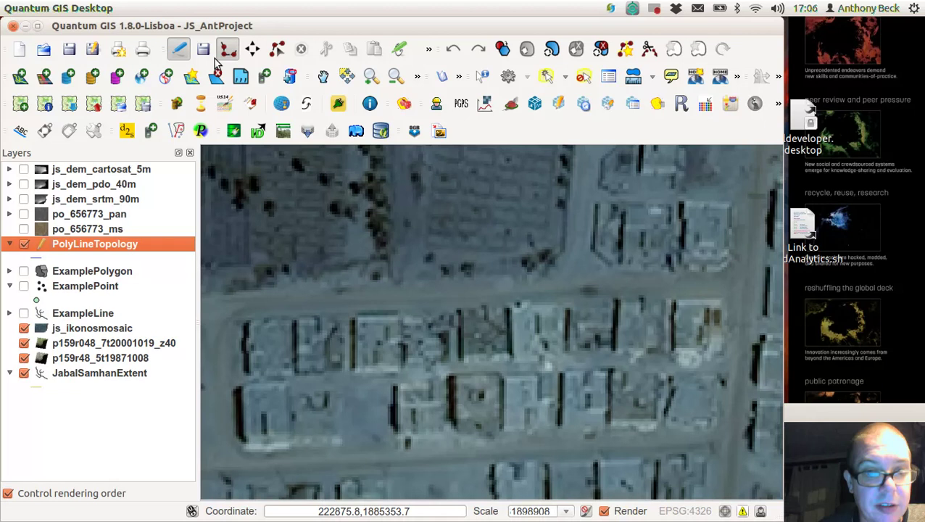
click(243, 307)
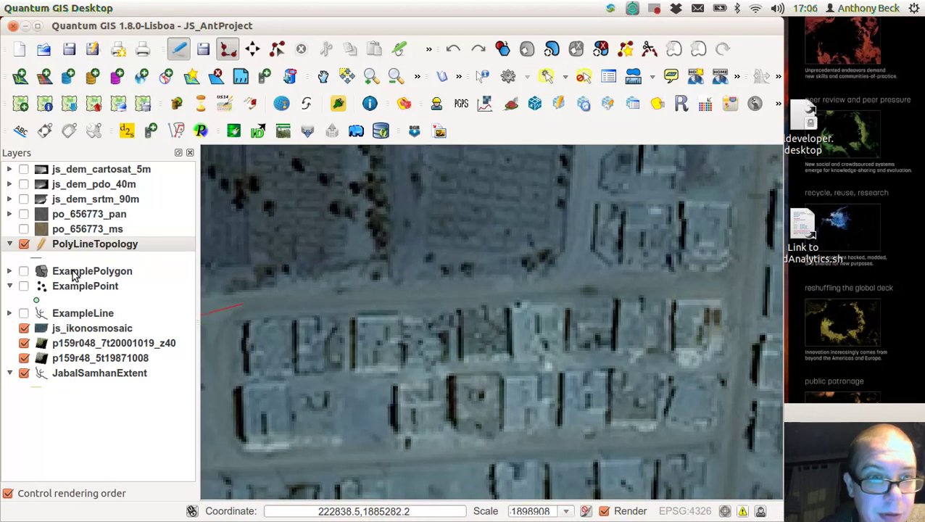
click(248, 324)
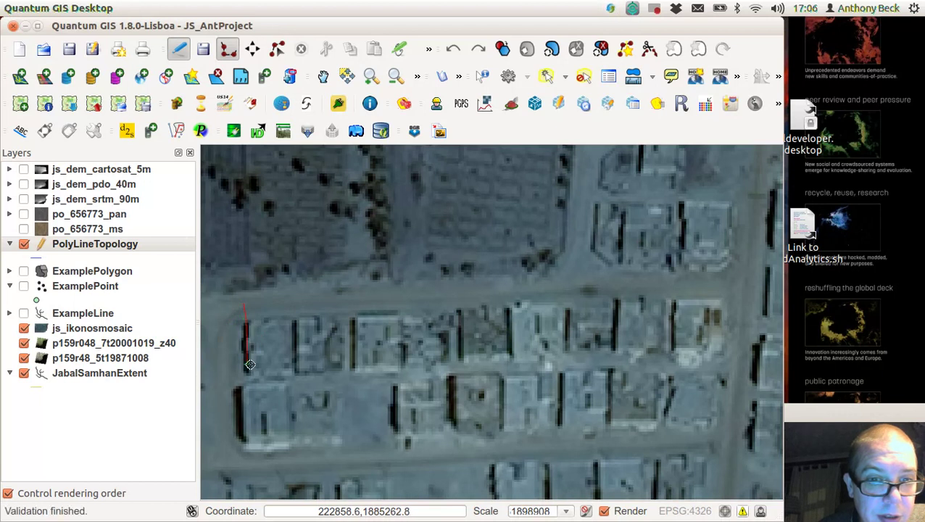
right_click(241, 479)
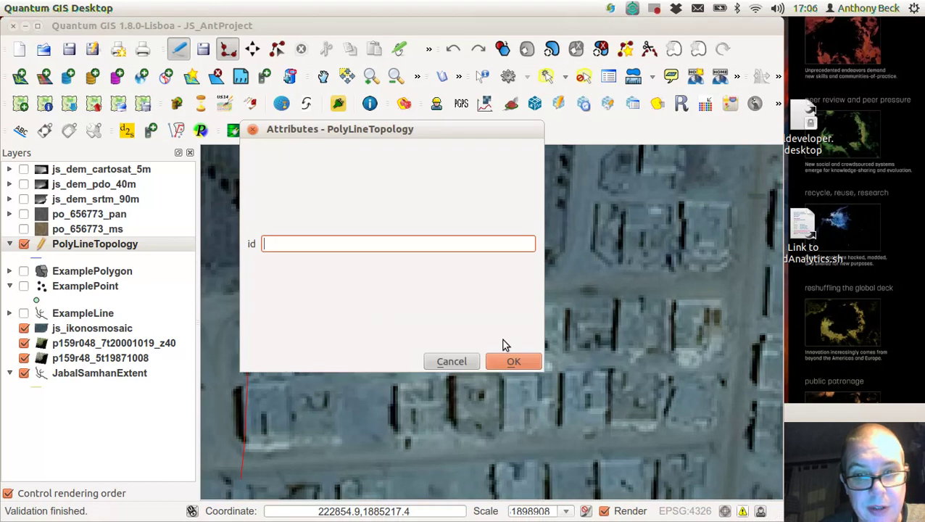
click(515, 361)
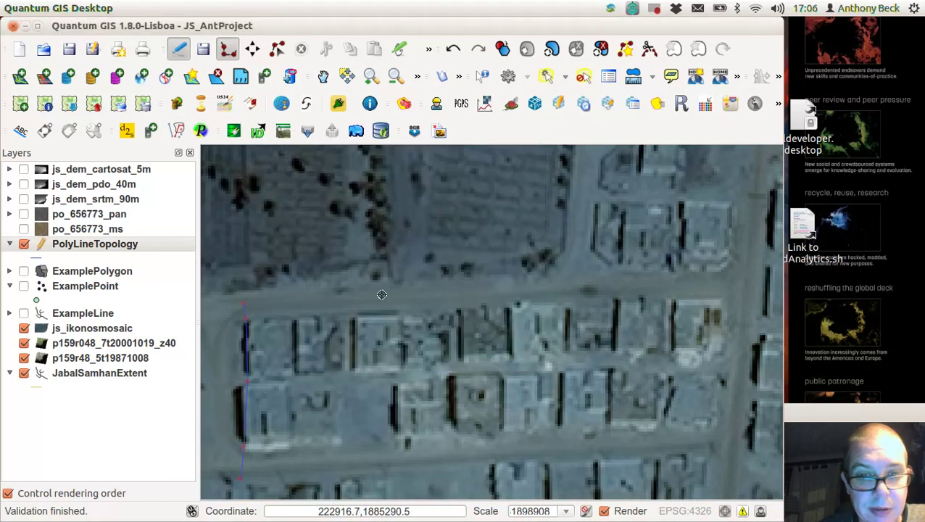
Step: Trace a multi-vertex line along the block's top edge
click(223, 323)
click(245, 317)
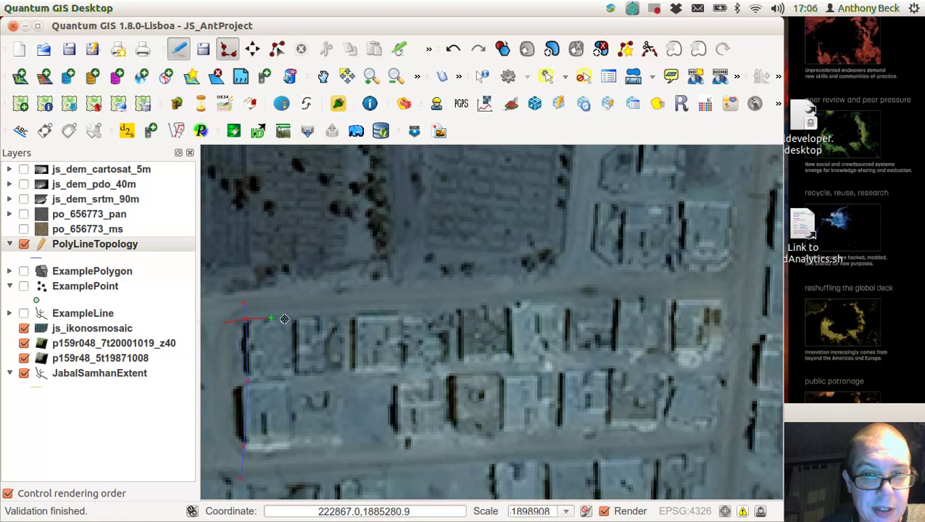
click(426, 316)
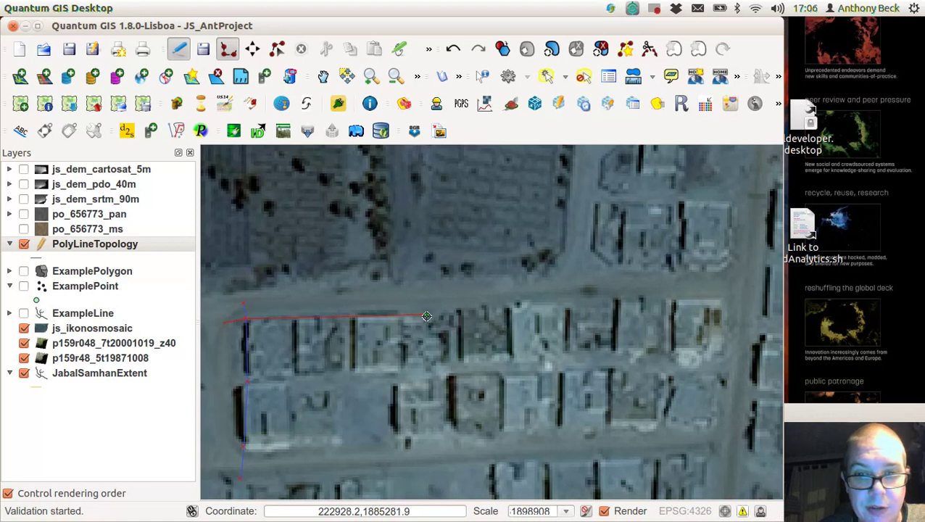
click(488, 307)
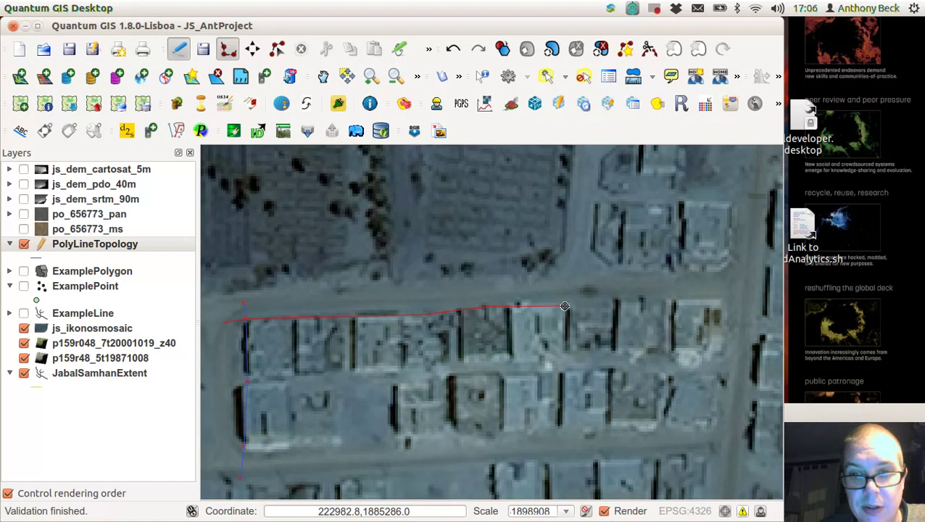
right_click(743, 298)
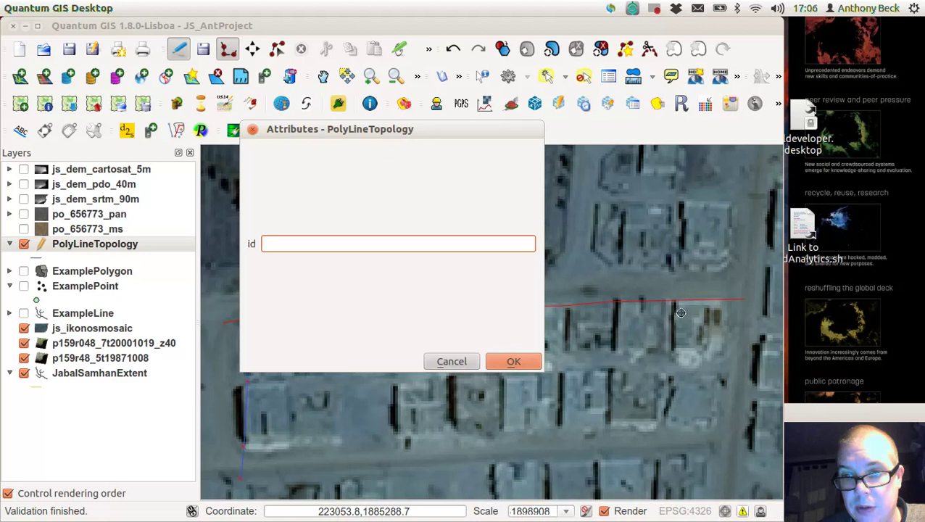
Step: Confirm the top-edge line, then digitise a line down the block's right edge
click(516, 363)
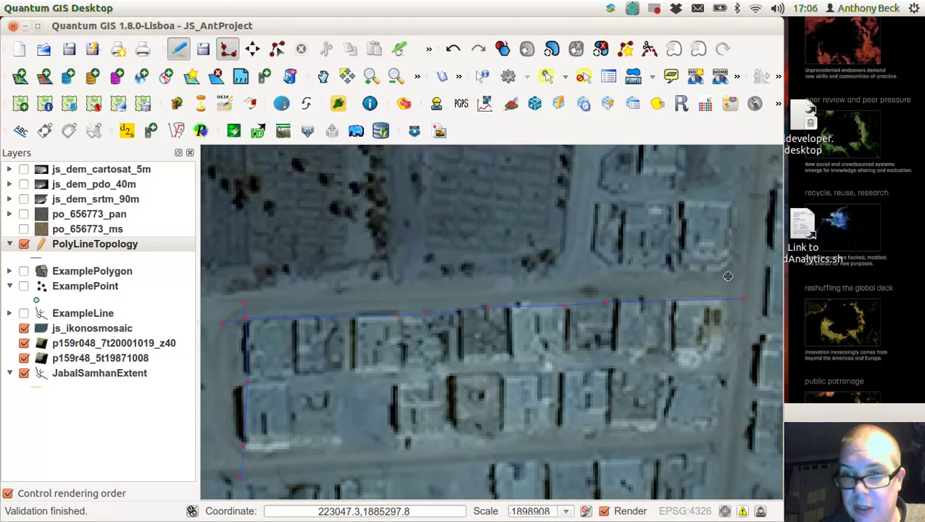
click(722, 282)
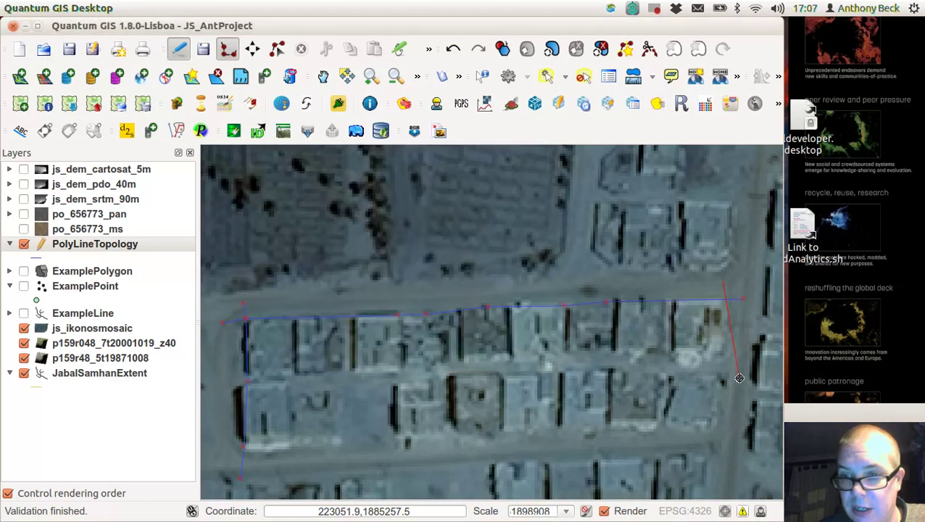
right_click(708, 462)
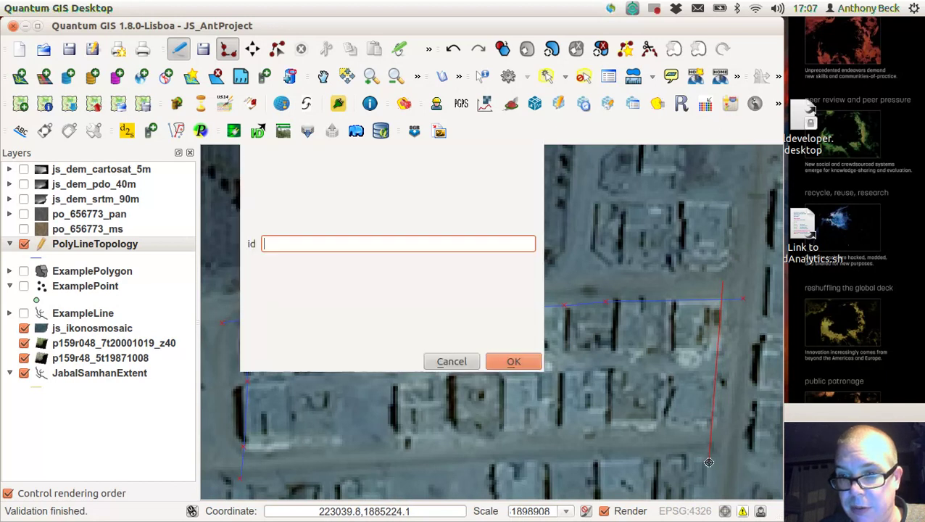
click(518, 366)
Step: Trace a line along the block's bottom edge to the left corner
click(724, 425)
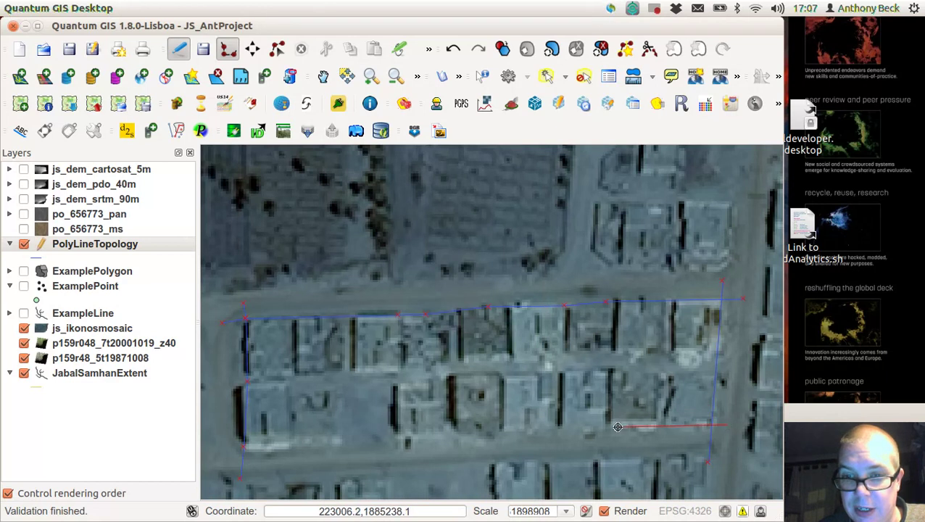
click(540, 430)
click(486, 444)
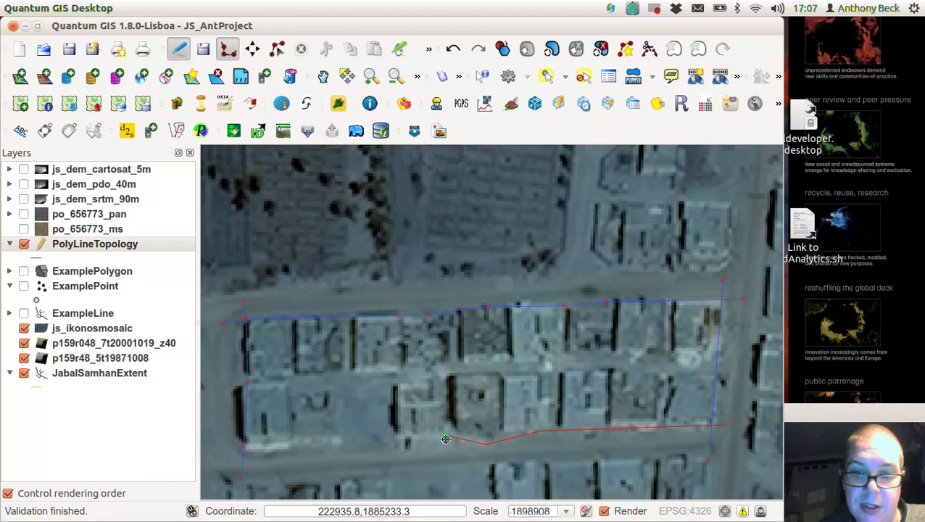
click(444, 437)
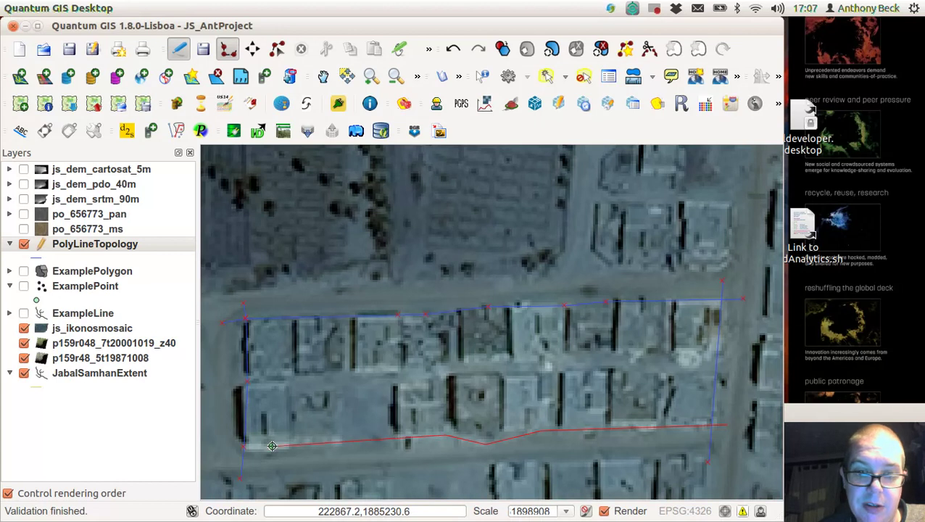
right_click(215, 447)
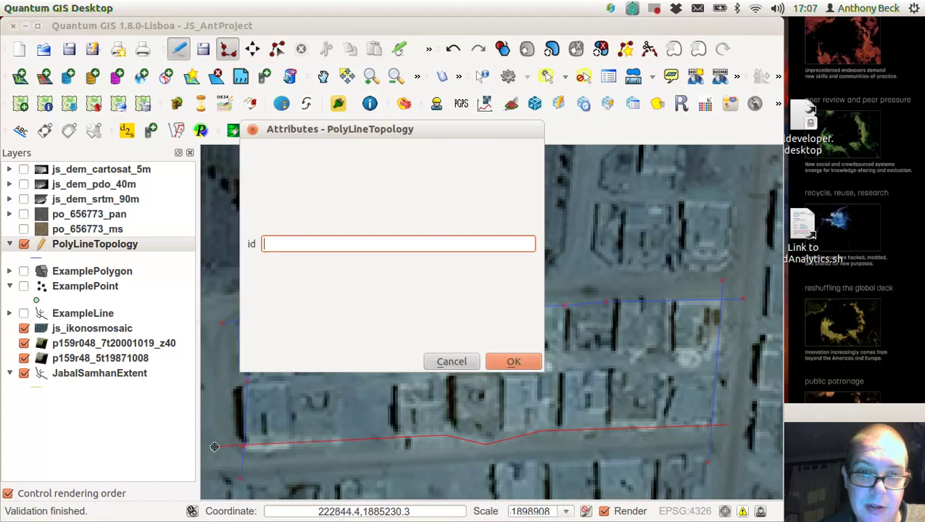
click(514, 359)
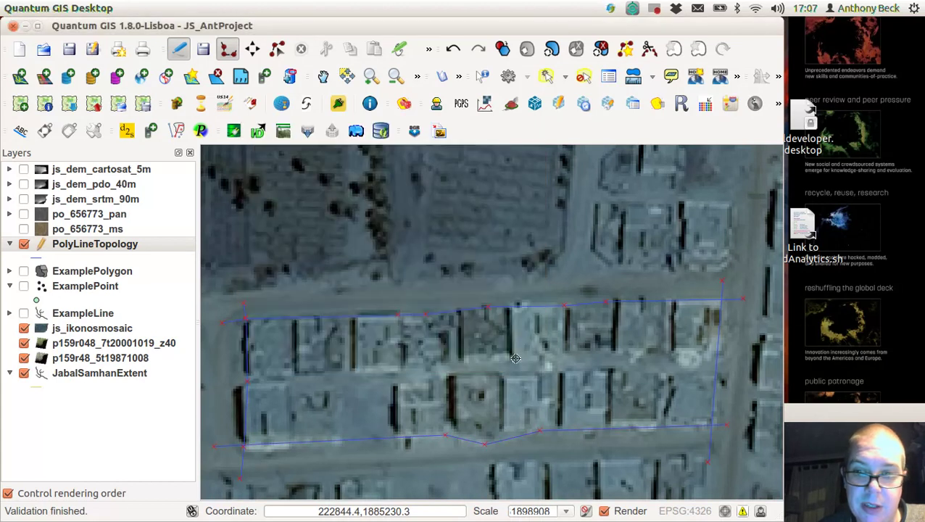
Step: Draw a horizontal line across the block's middle, splitting it into two rows
click(219, 379)
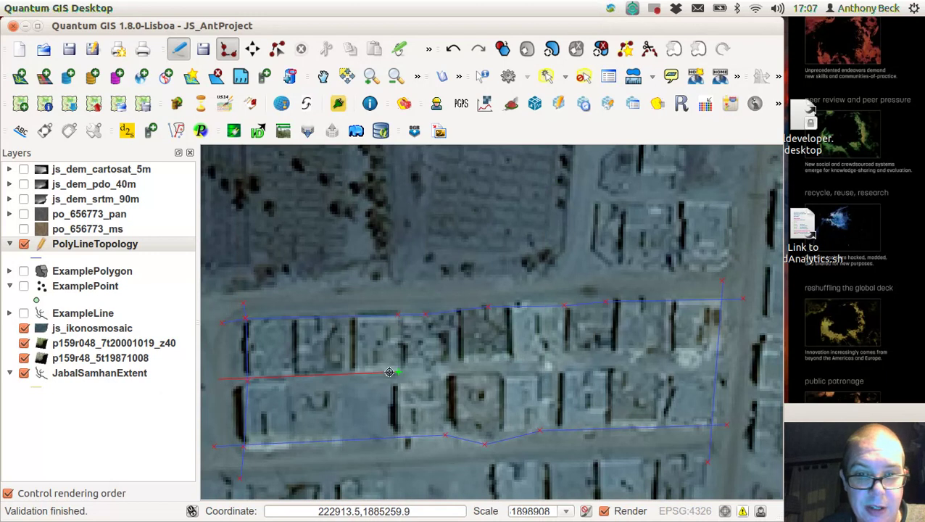
right_click(738, 362)
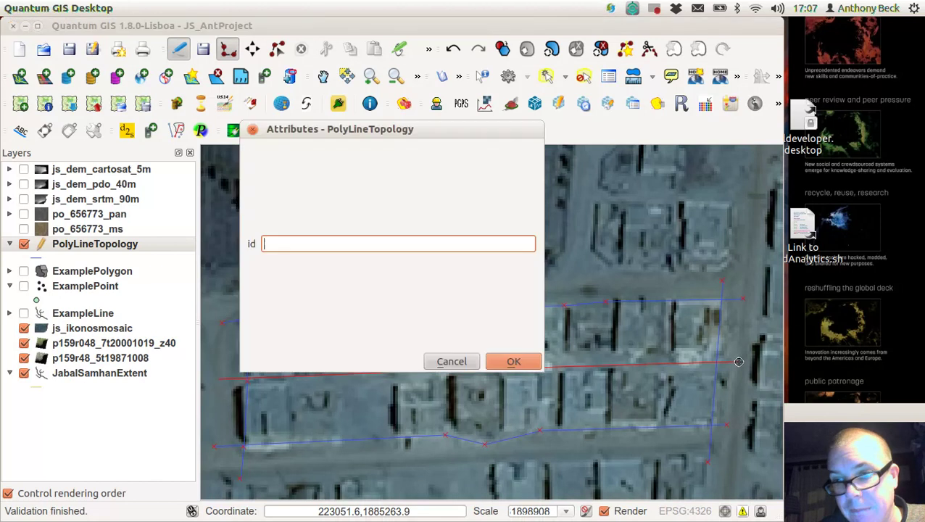
click(524, 354)
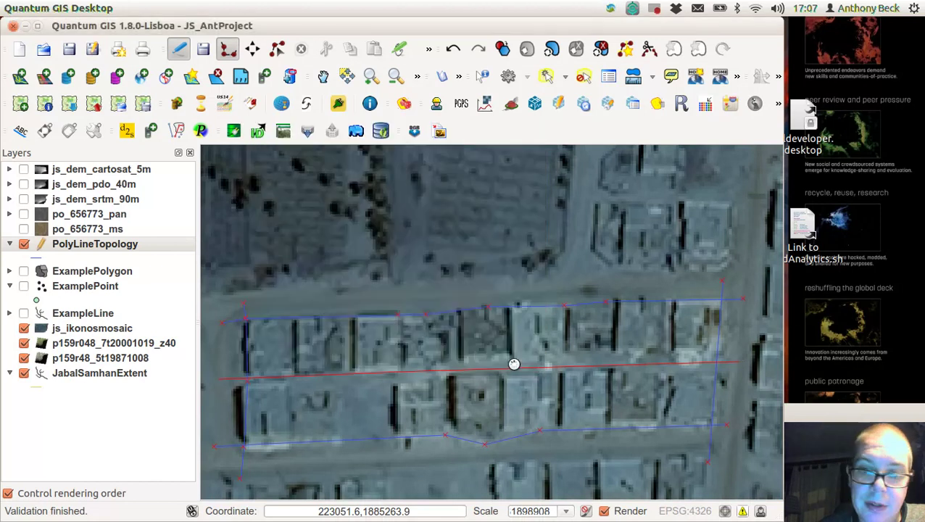
Step: Draw the first four vertical plot dividers across both rows, from the left
click(293, 304)
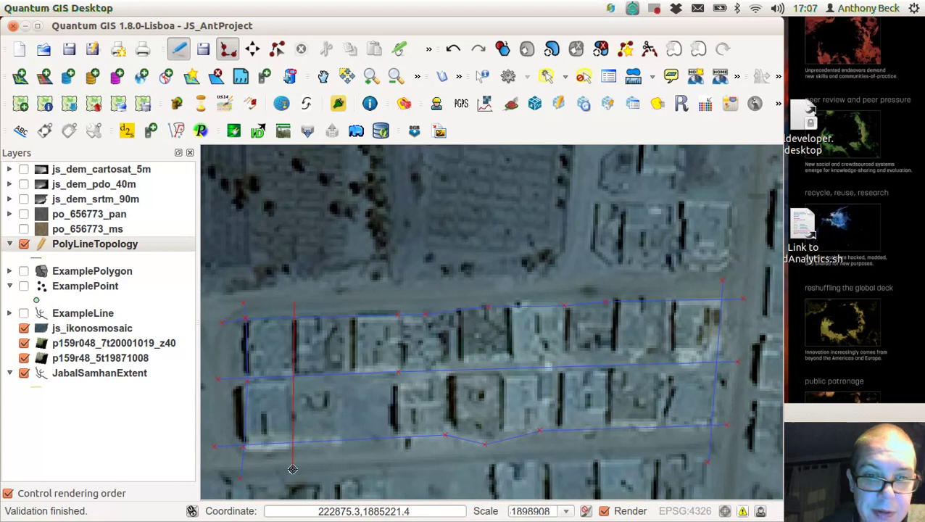
right_click(293, 469)
click(507, 362)
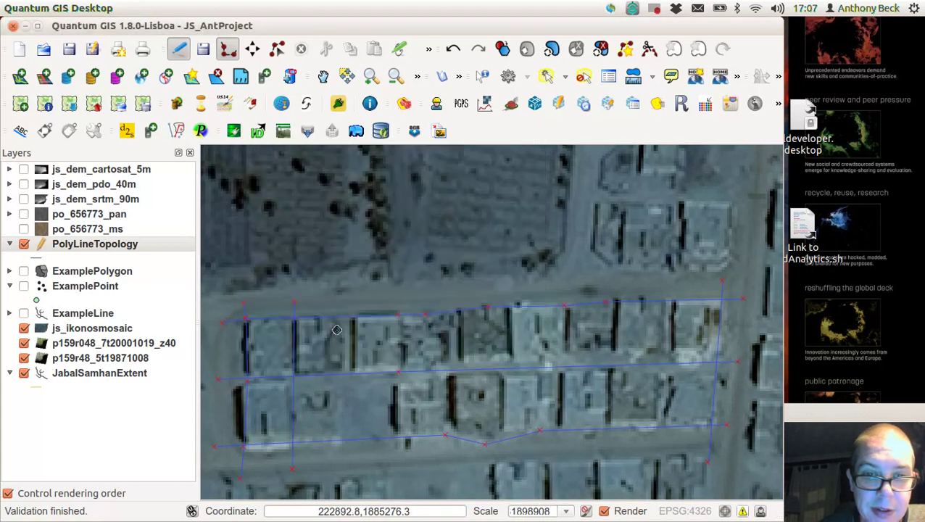
click(346, 295)
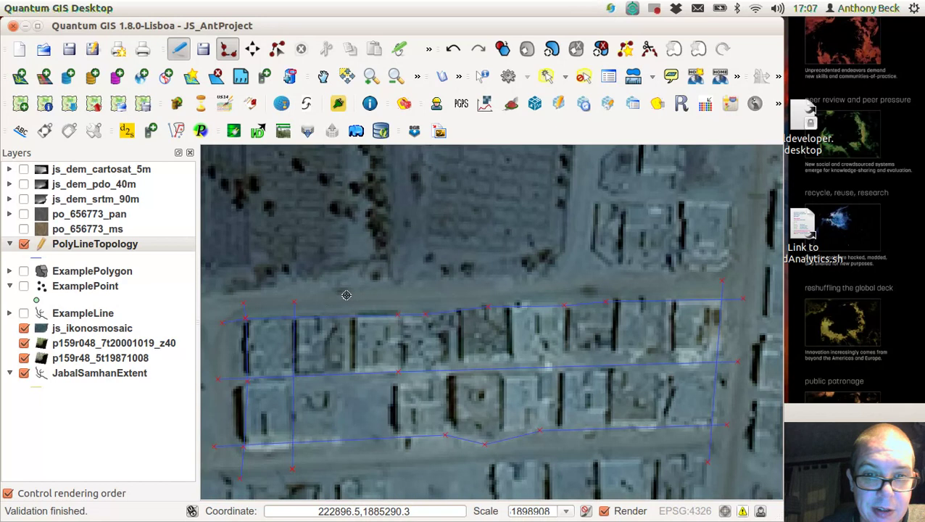
right_click(338, 469)
click(529, 363)
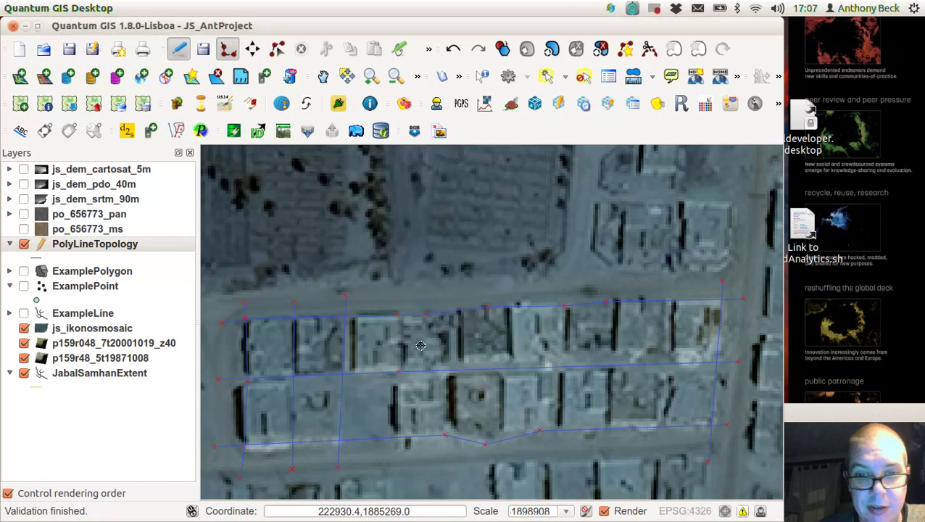
click(406, 300)
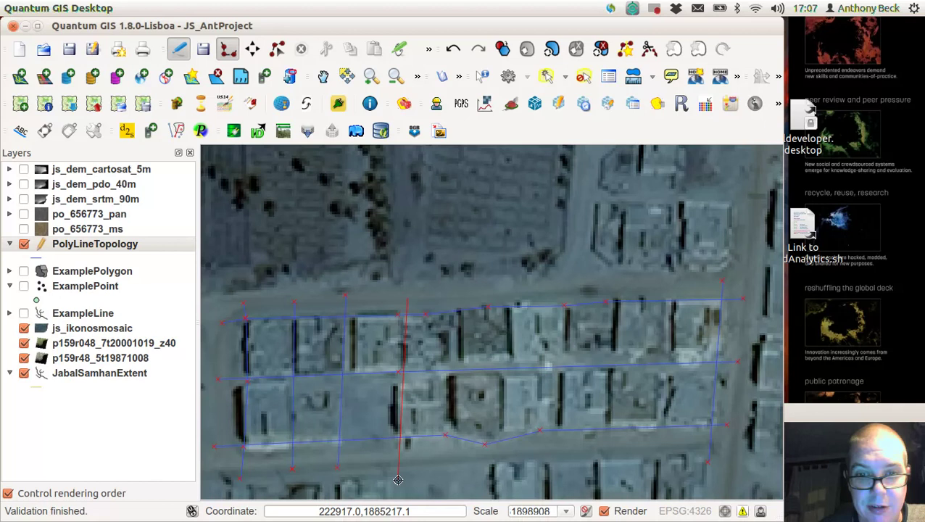
right_click(398, 480)
click(507, 363)
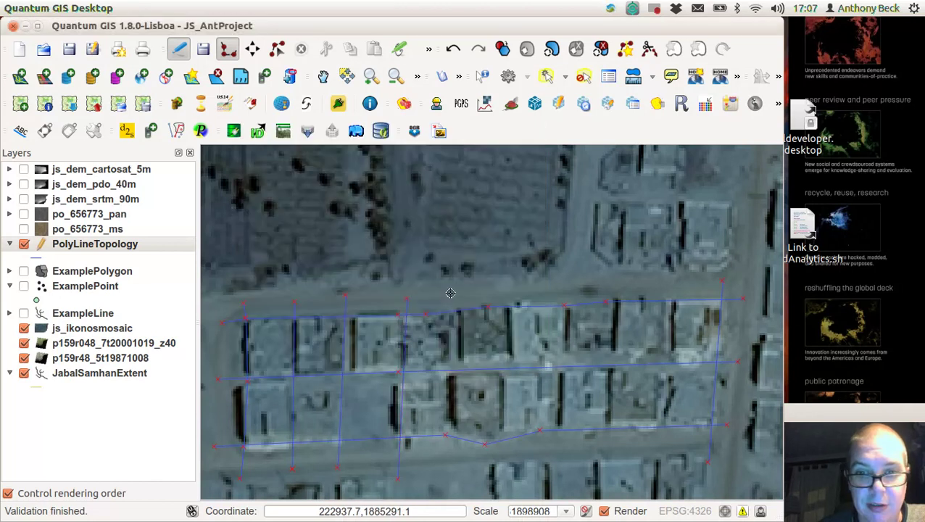
click(454, 297)
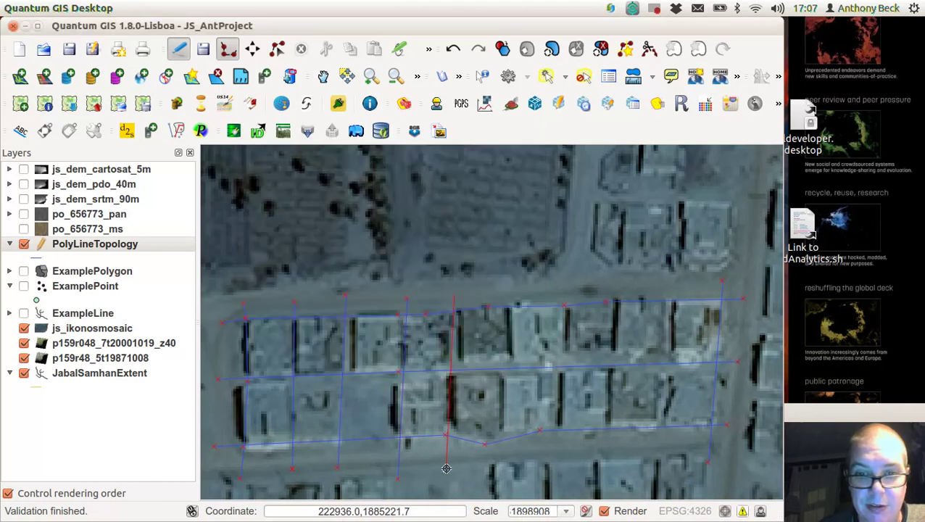
right_click(446, 469)
click(521, 363)
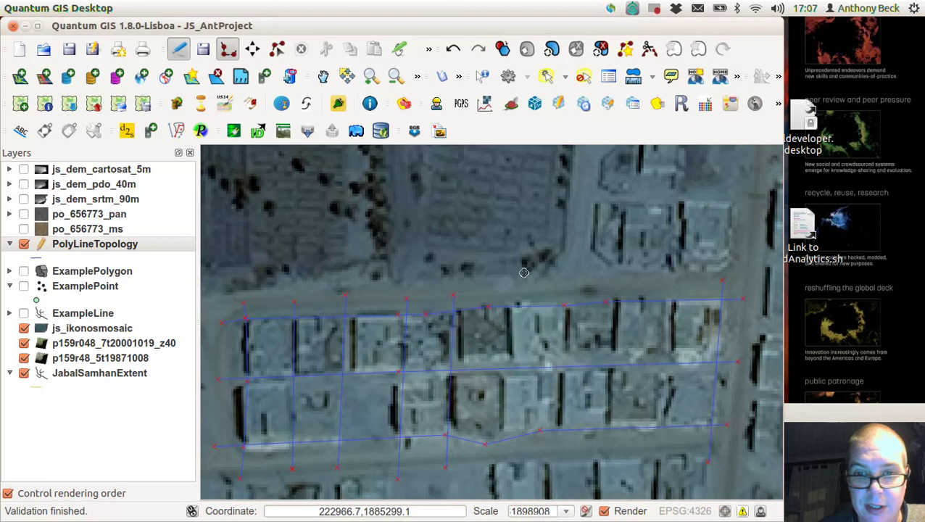
Step: Add four more vertical dividers toward the right edge, leaving their ids empty
click(507, 284)
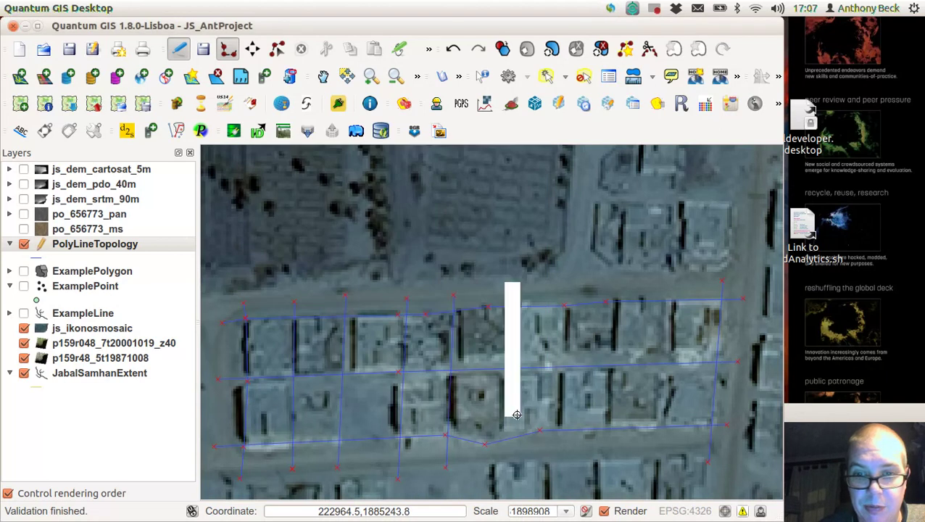
right_click(503, 470)
click(515, 363)
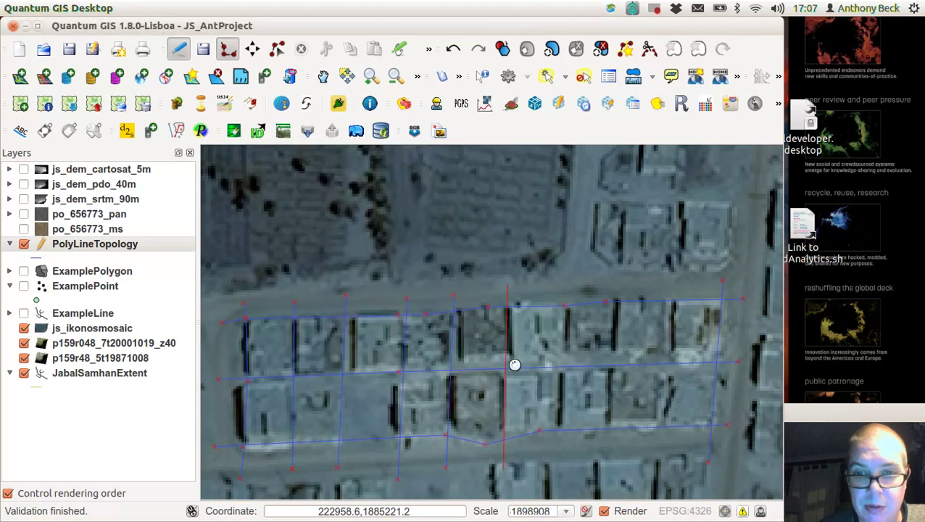
click(565, 290)
right_click(560, 467)
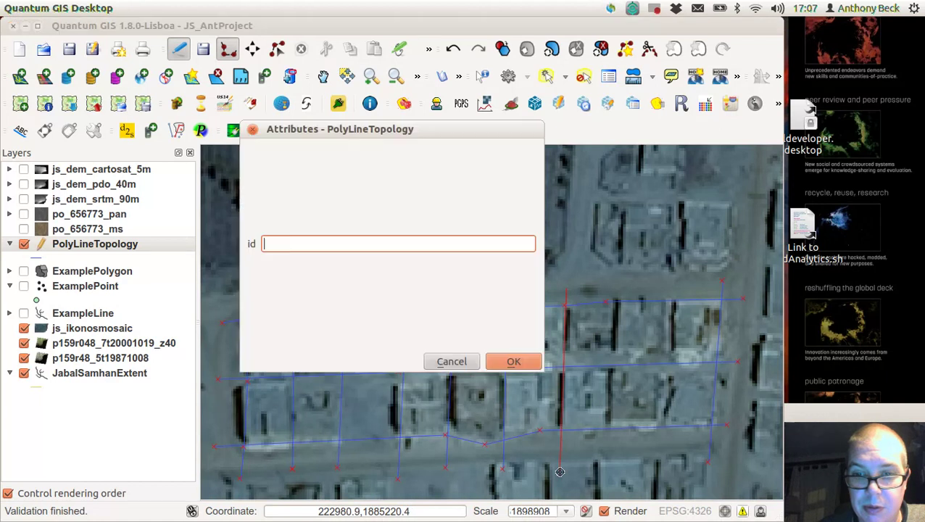
click(512, 359)
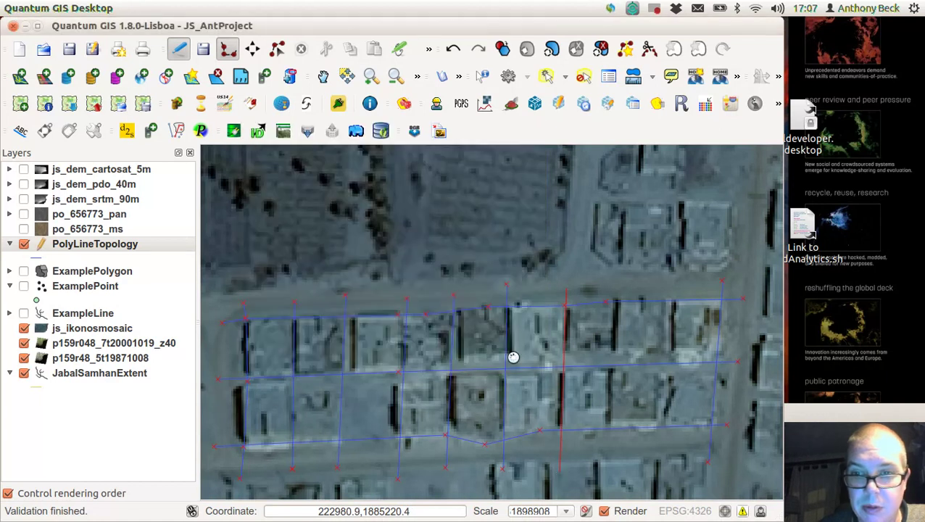
click(615, 284)
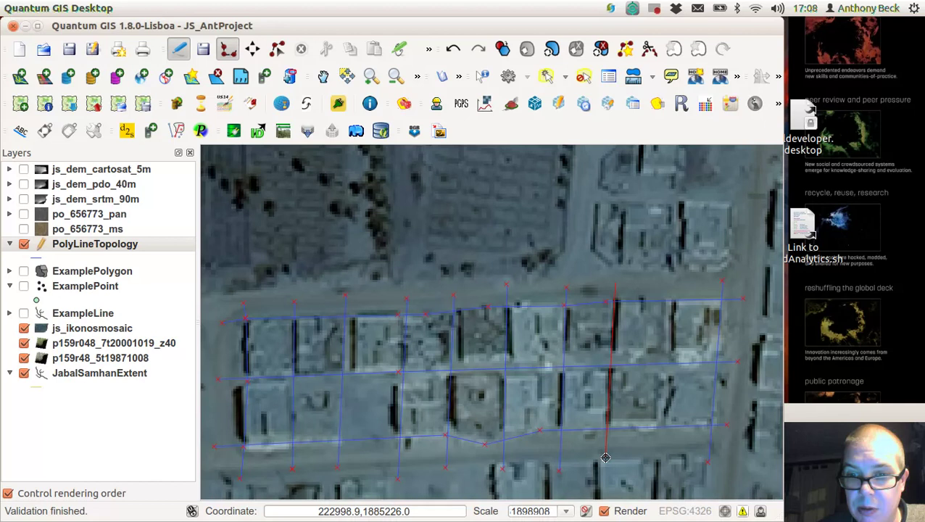
right_click(606, 455)
click(519, 362)
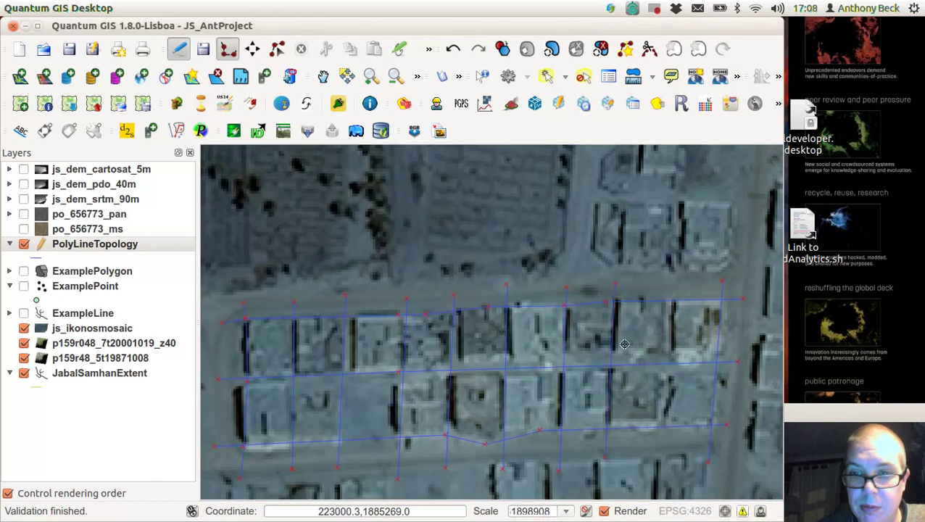
click(673, 290)
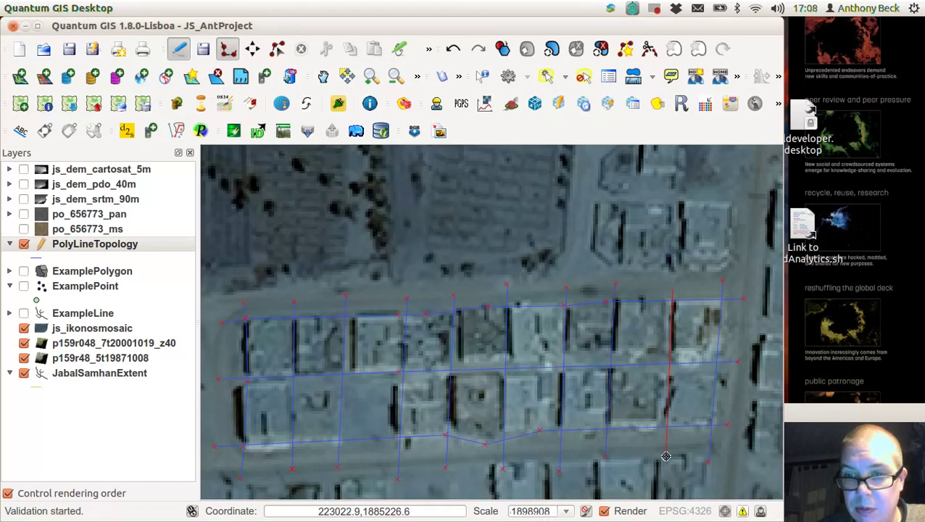
right_click(665, 456)
click(516, 363)
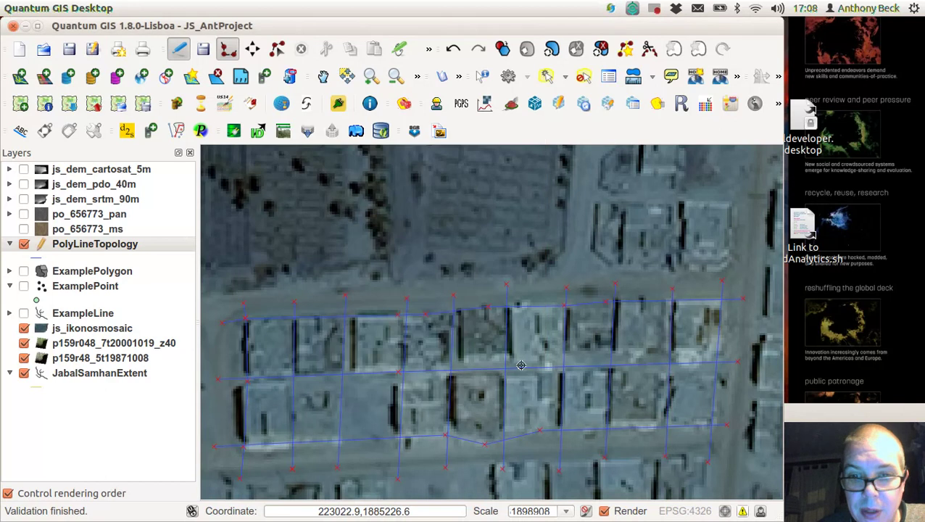
click(203, 48)
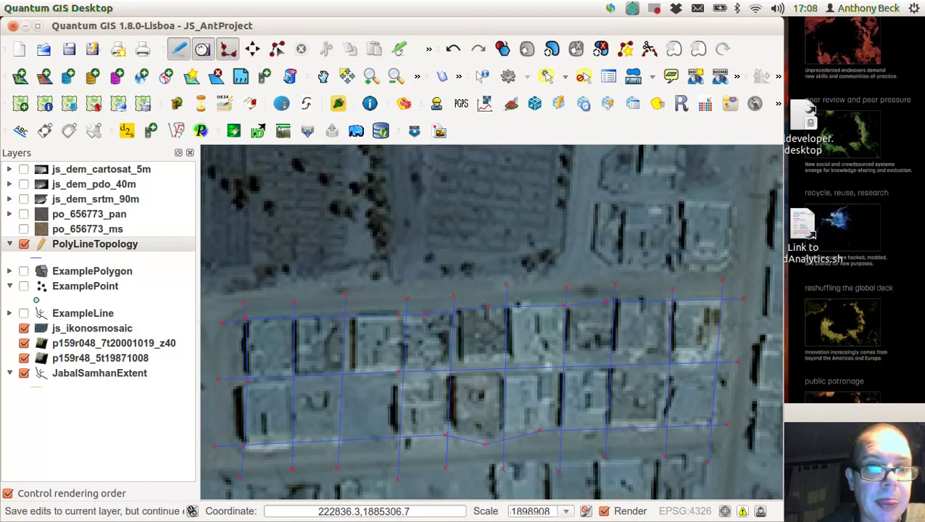
Step: Stop editing the lines and open Polygonizer with PolyLineTopology as the input layer
click(178, 53)
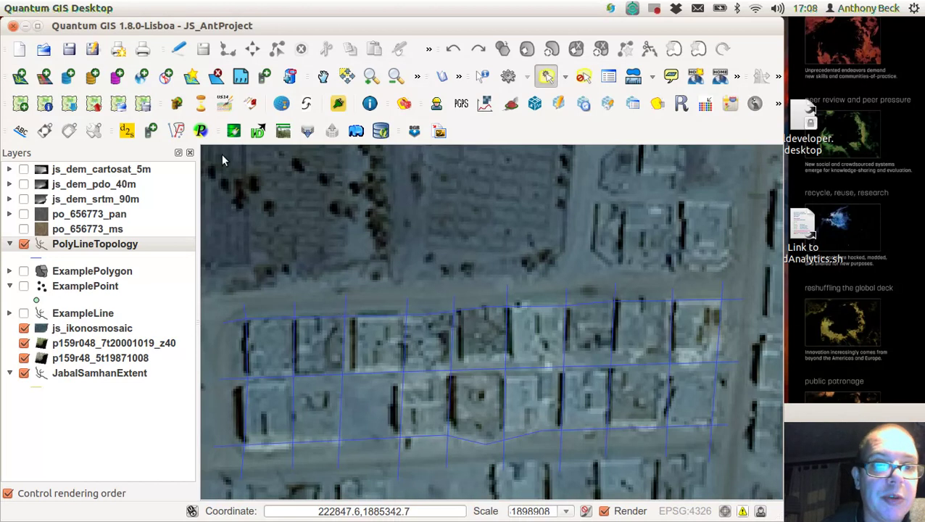
mouse_move(225, 8)
click(253, 10)
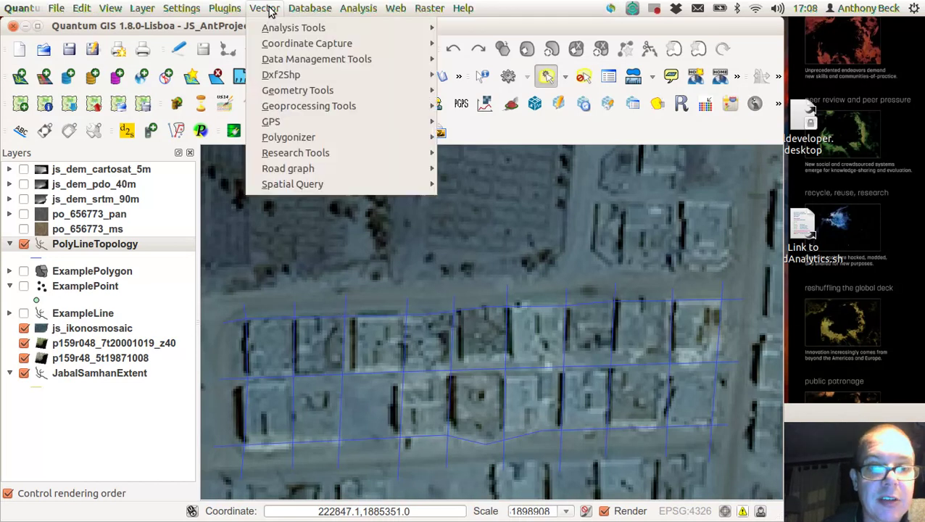
mouse_move(312, 138)
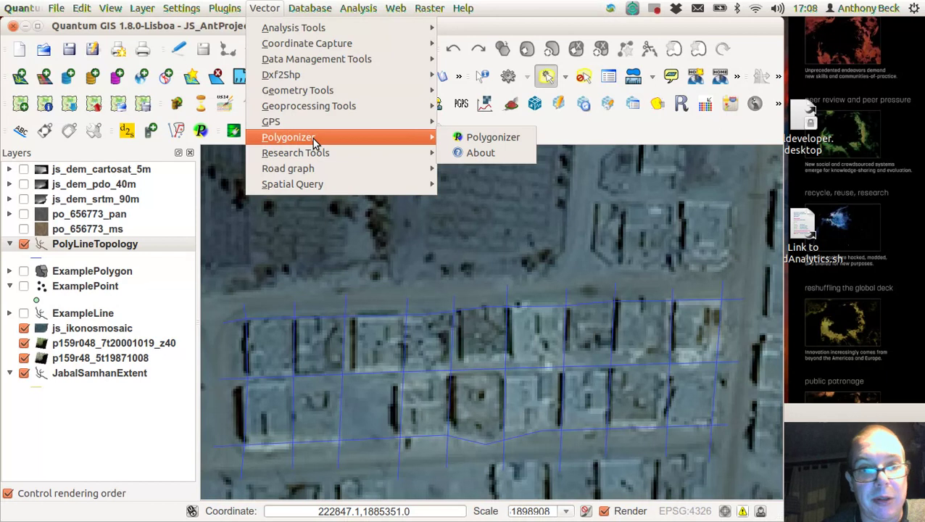
click(466, 138)
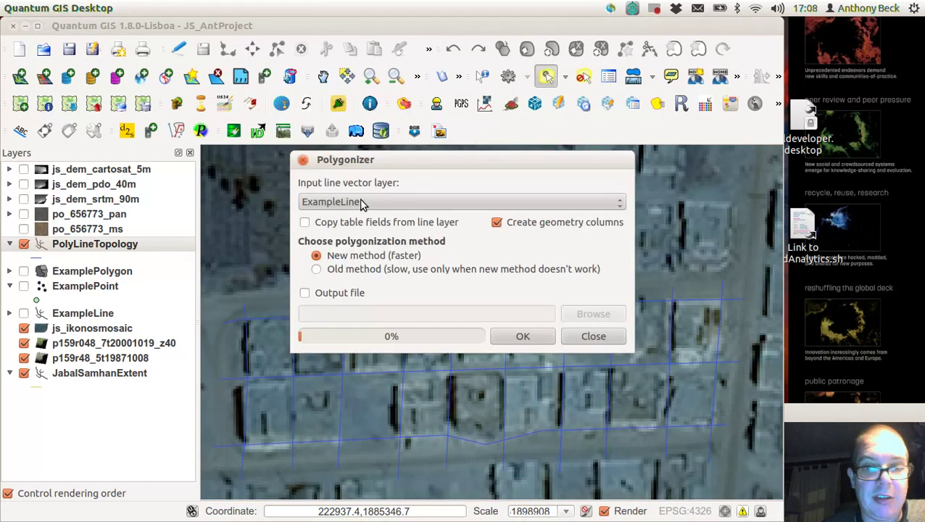
click(361, 203)
click(369, 217)
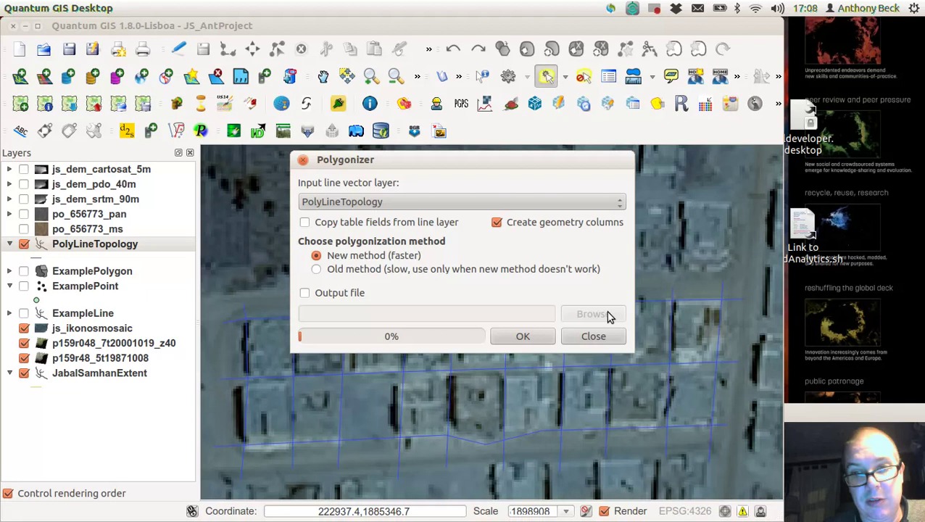
Step: Set the output file to PolyLineTopology_output.shp and run the Polygonizer, producing 18 polygons
click(305, 292)
click(584, 315)
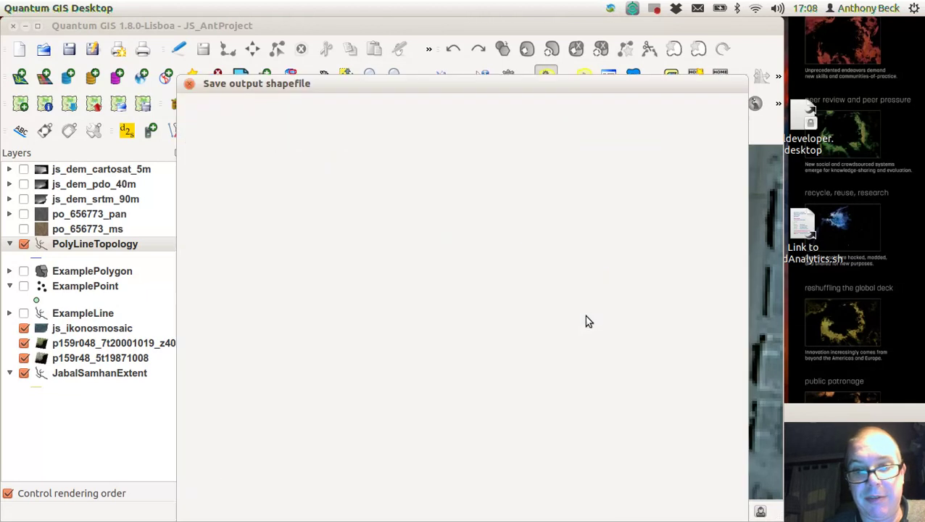
click(382, 322)
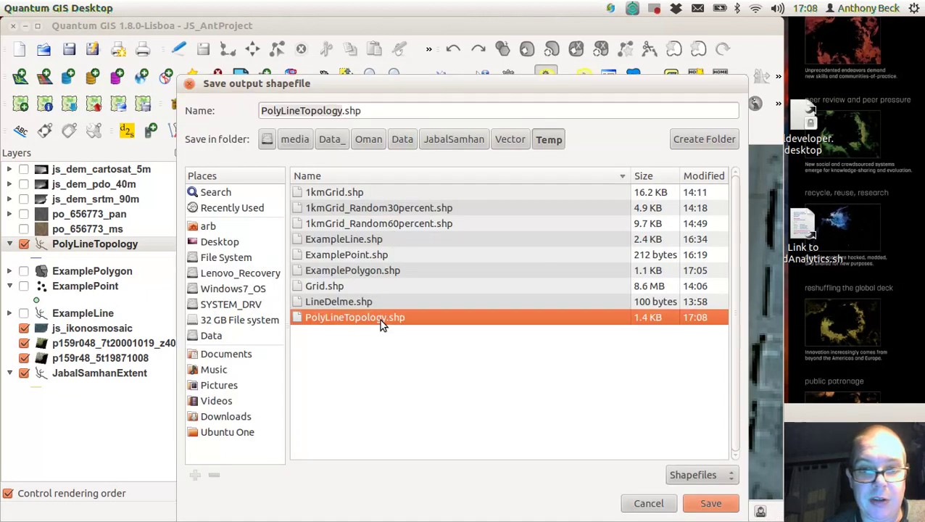
click(368, 117)
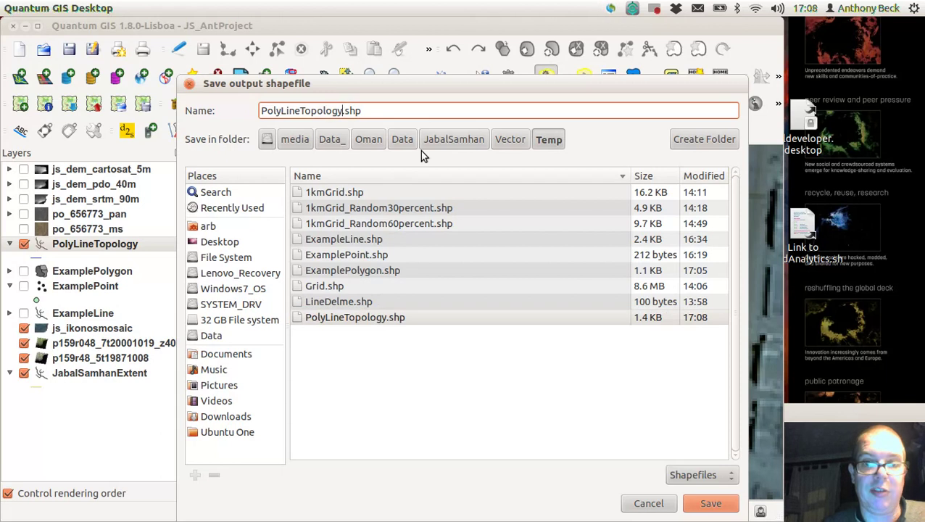
text(_output)
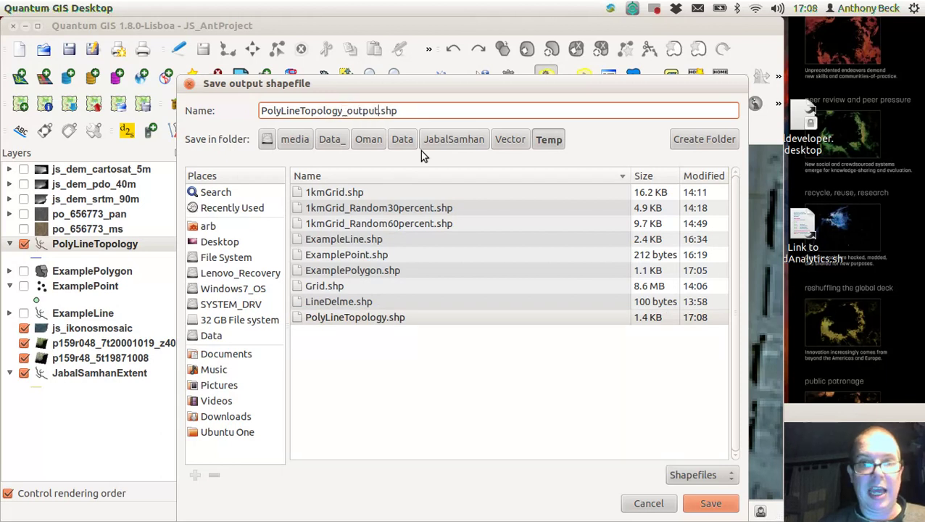
click(719, 503)
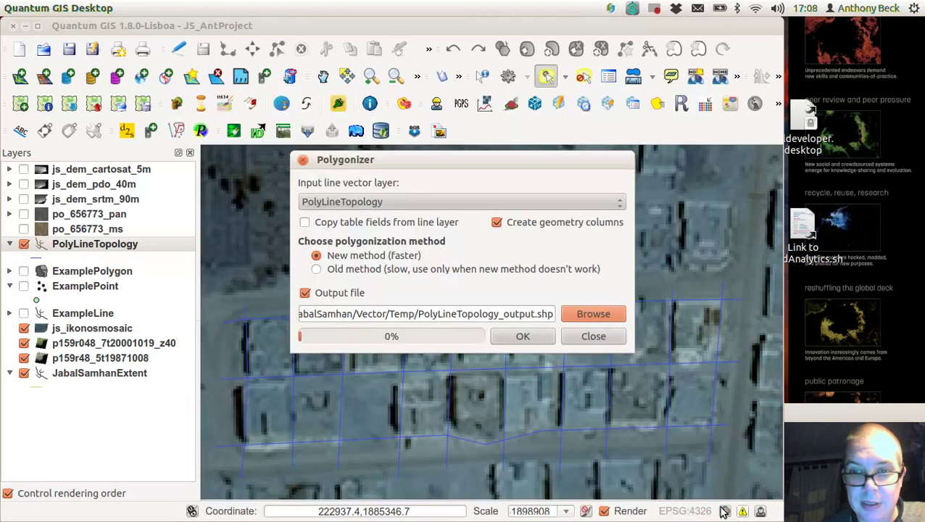
click(529, 337)
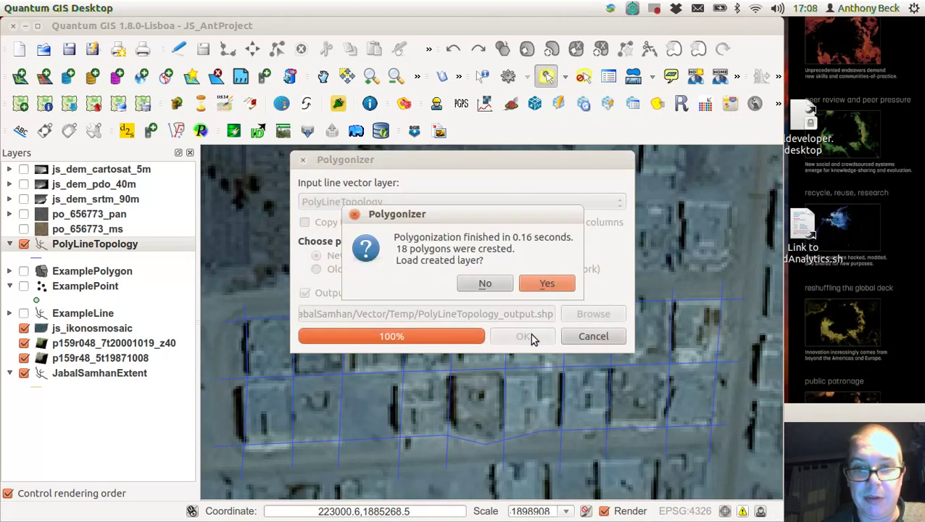
Step: Load PolyLineTopology_output and delete the empty lower-row plot polygon, saving the edit
click(549, 284)
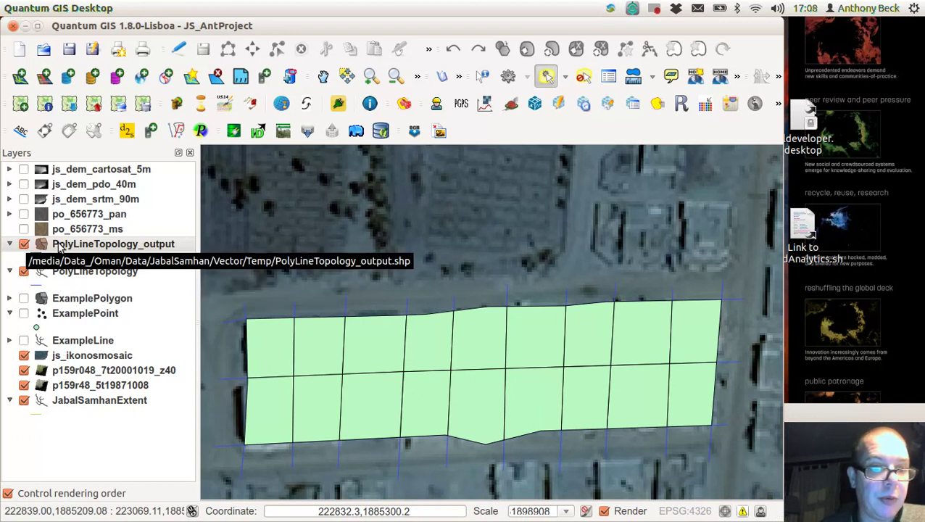
click(60, 246)
click(179, 49)
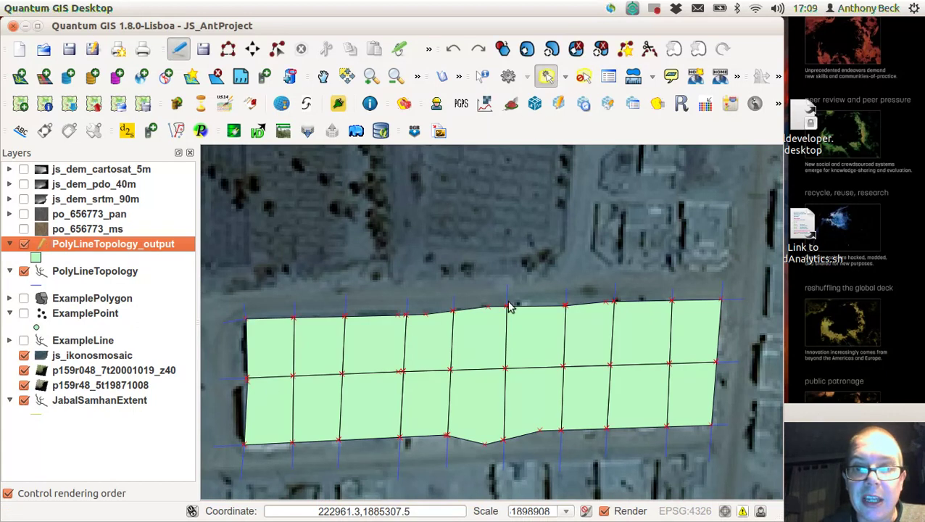
click(373, 408)
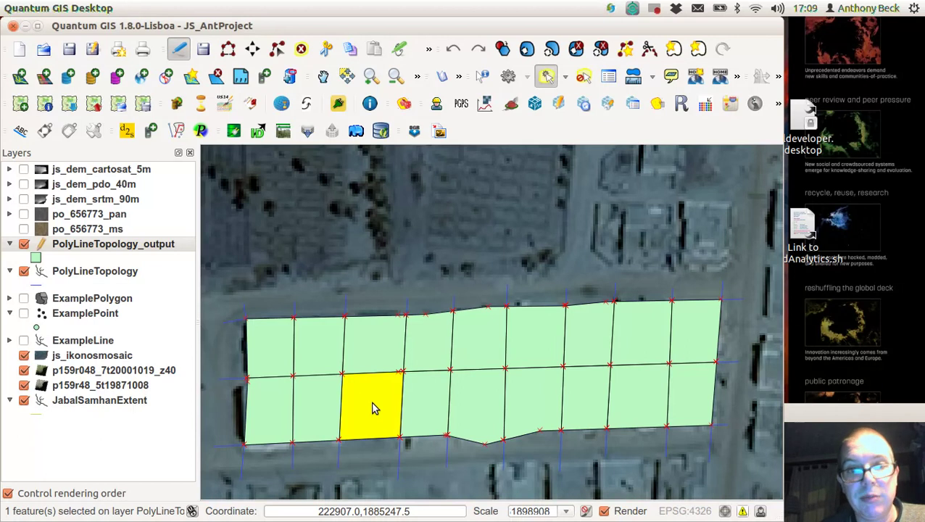
click(302, 49)
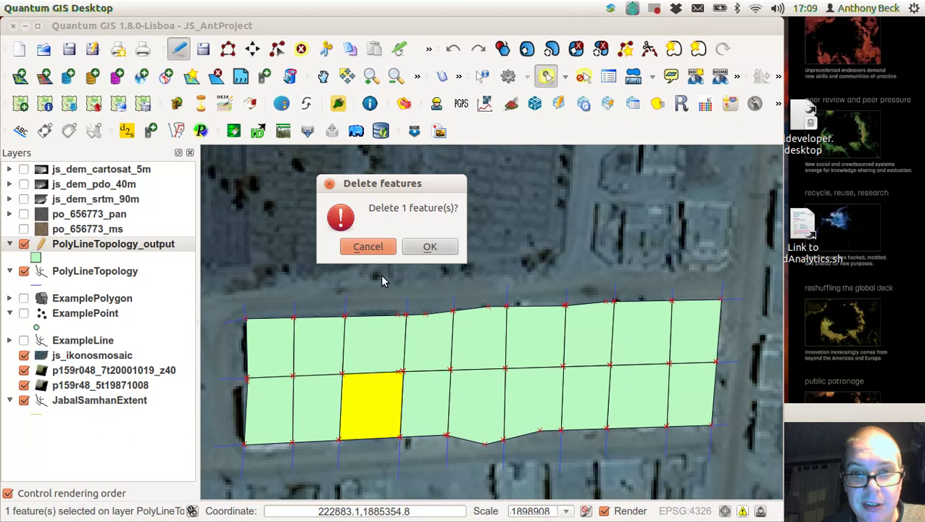
click(424, 247)
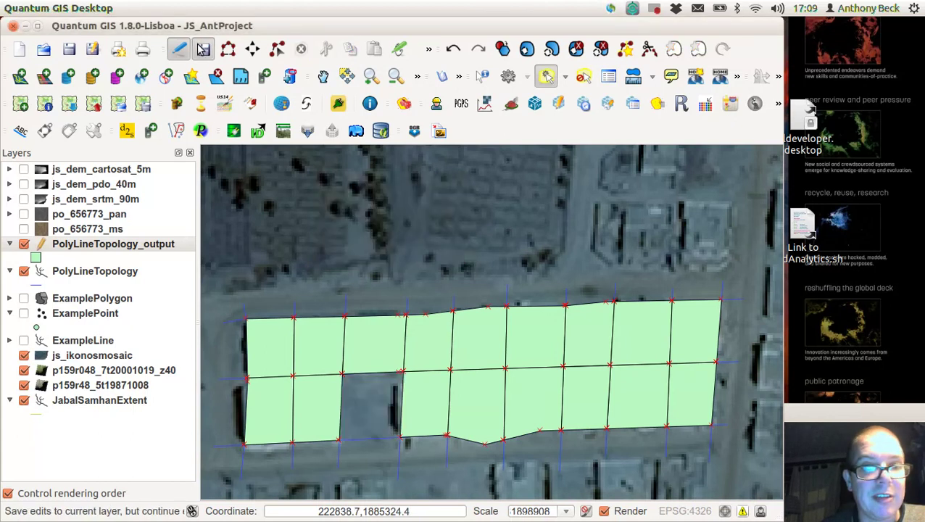
click(178, 49)
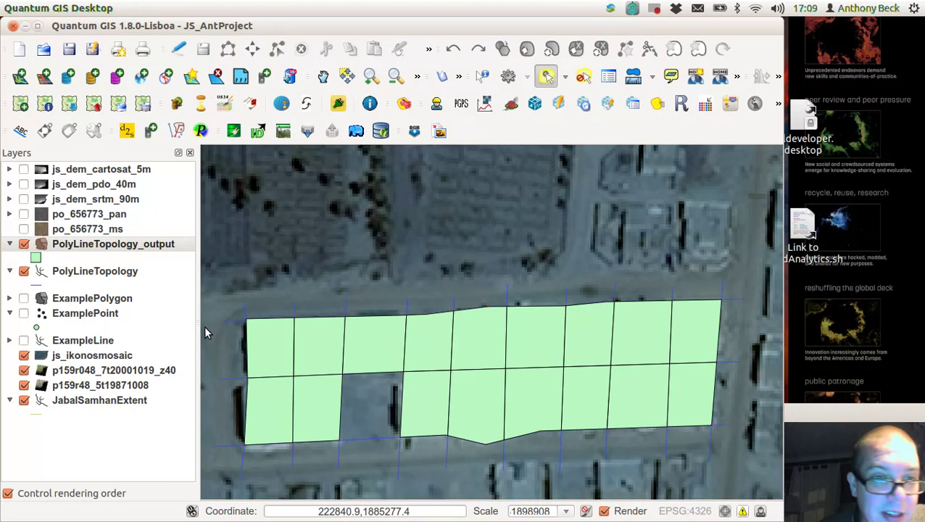
Step: Set PolyLineTopology_output's style transparency to 56% and hide the PolyLineTopology layer
double_click(94, 245)
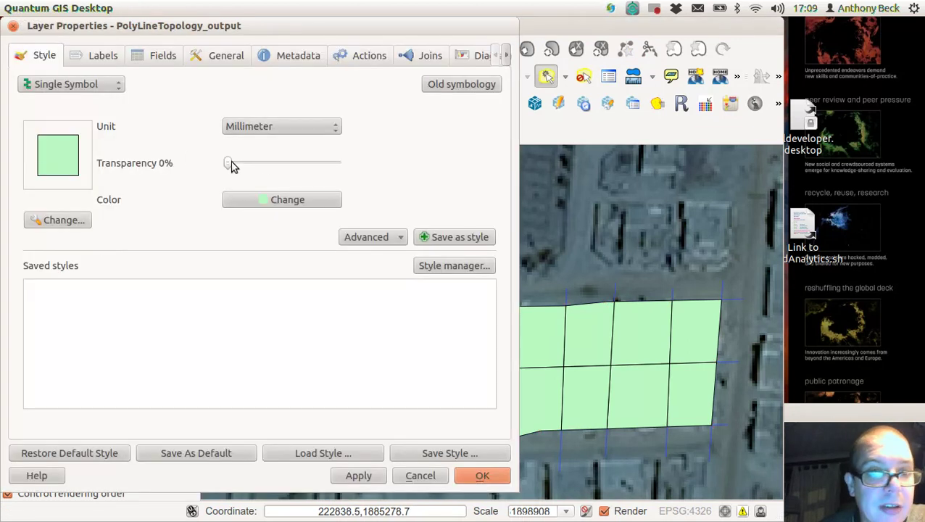
scroll(265, 167, up, 4)
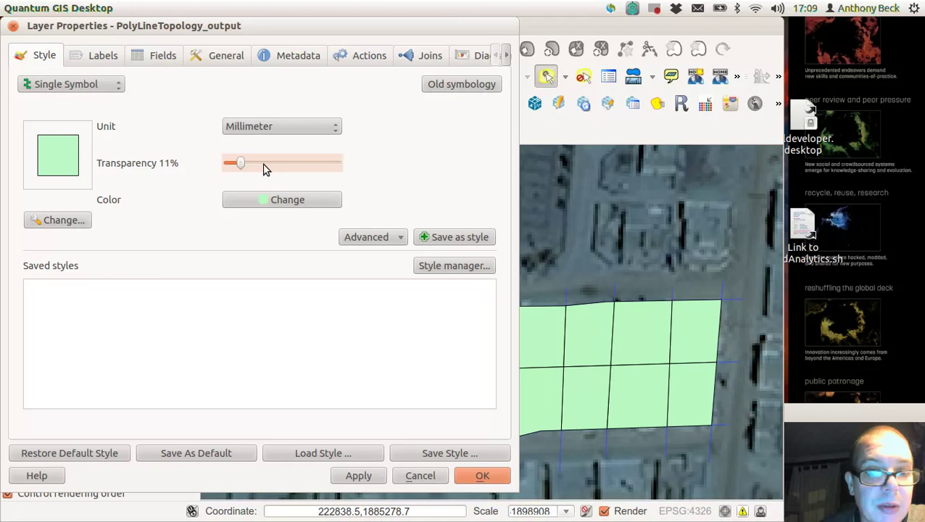
drag(243, 166, 291, 167)
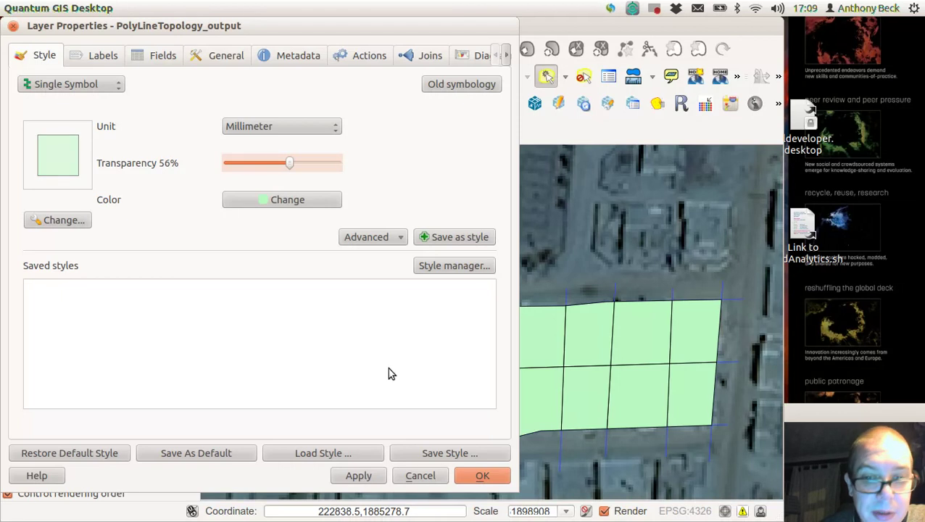
click(484, 476)
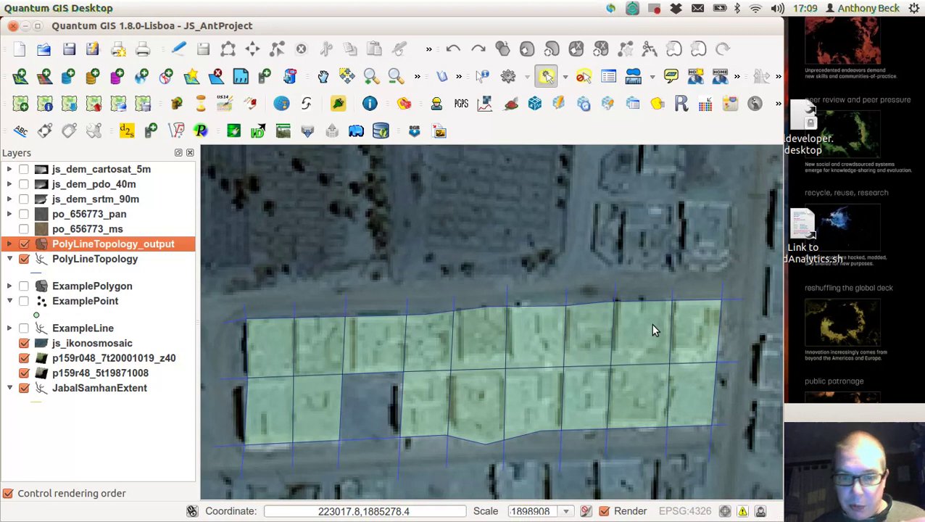
click(24, 258)
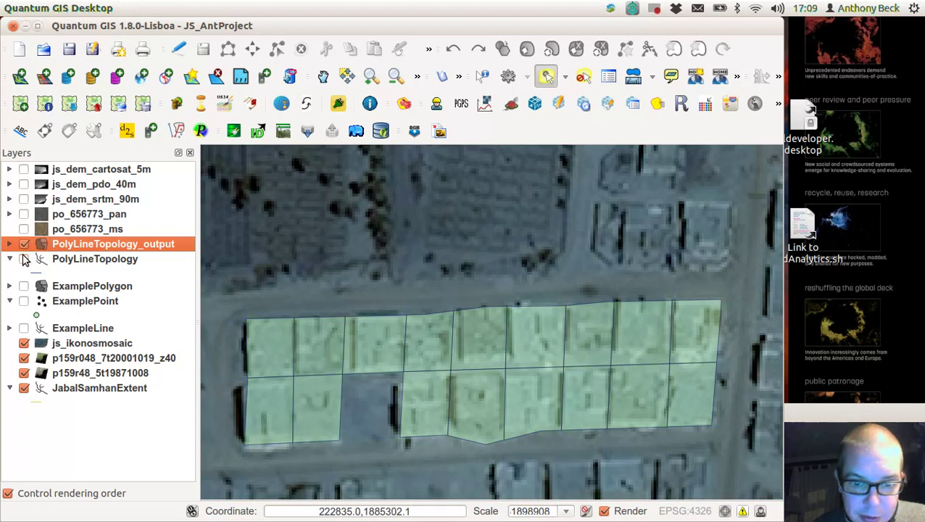